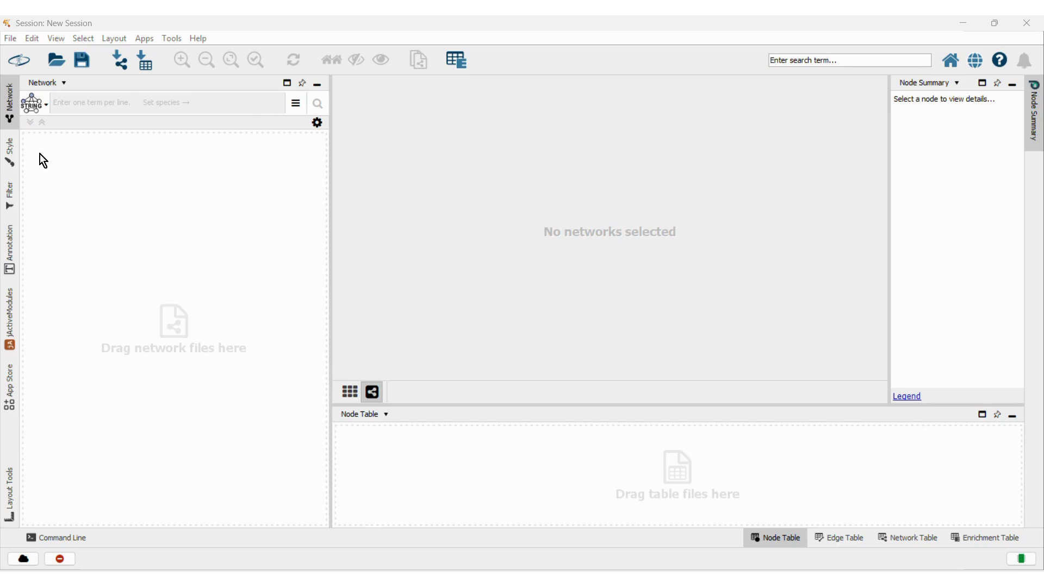
{"action": "left_click", "coordinate": [10, 159]}
{"action": "left_click", "coordinate": [14, 196]}
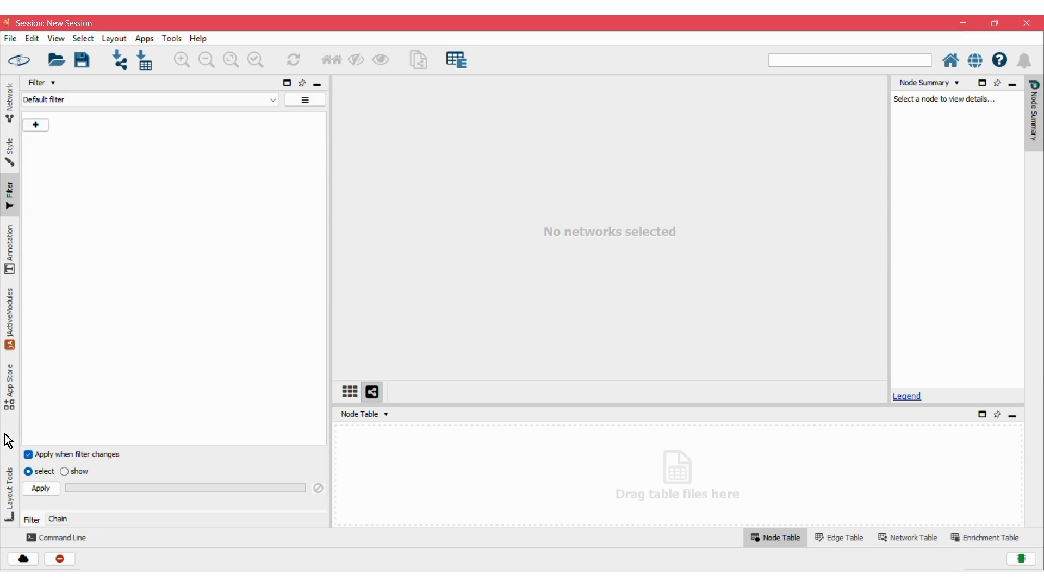
{"action": "left_click", "coordinate": [10, 114]}
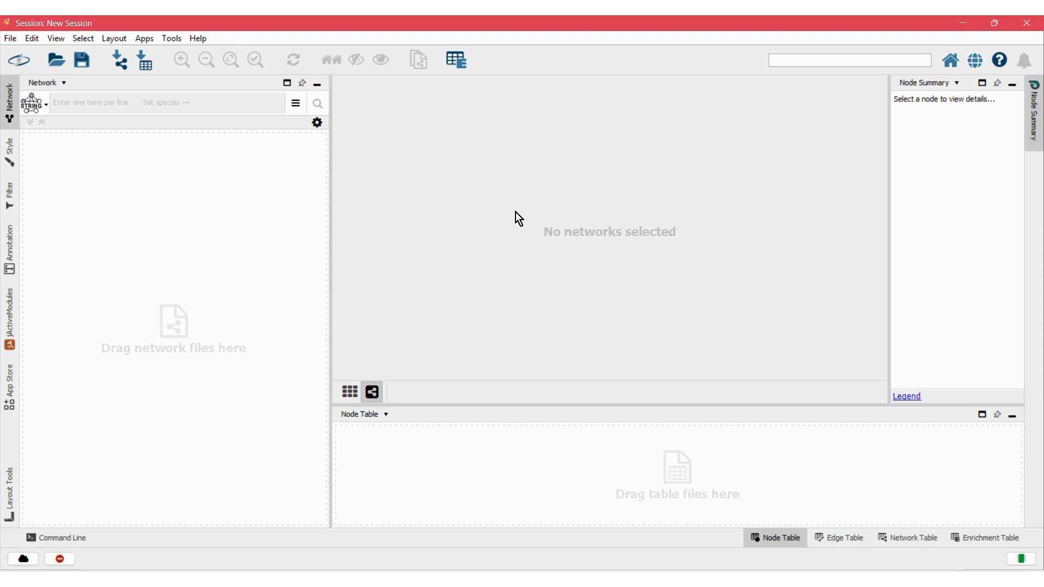
Search STRING for hspa9 with maximum additional interactors set to 100 and load the resulting network.
{"action": "left_click", "coordinate": [129, 105]}
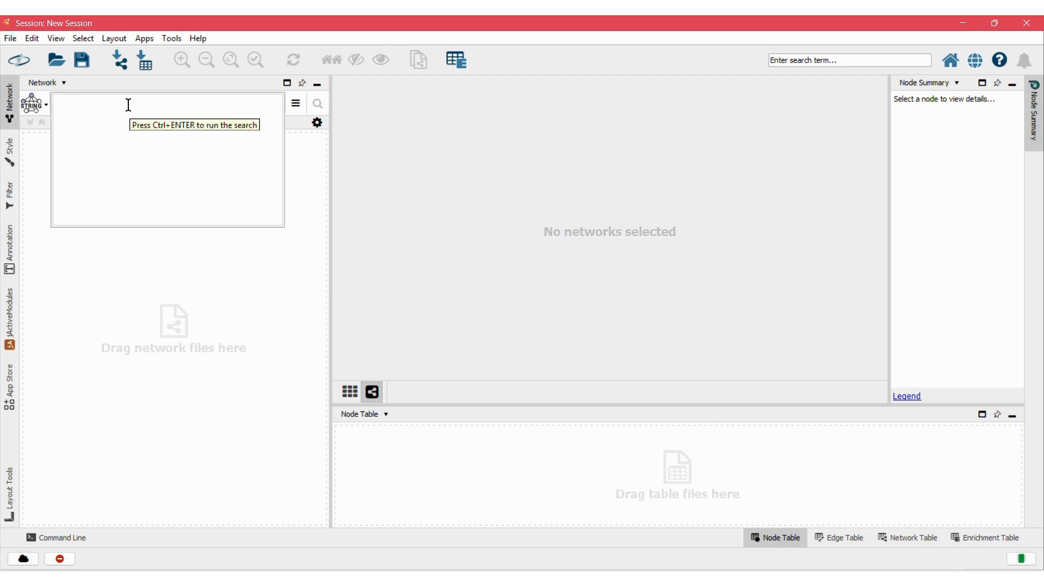
{"action": "type", "text": "hspa9"}
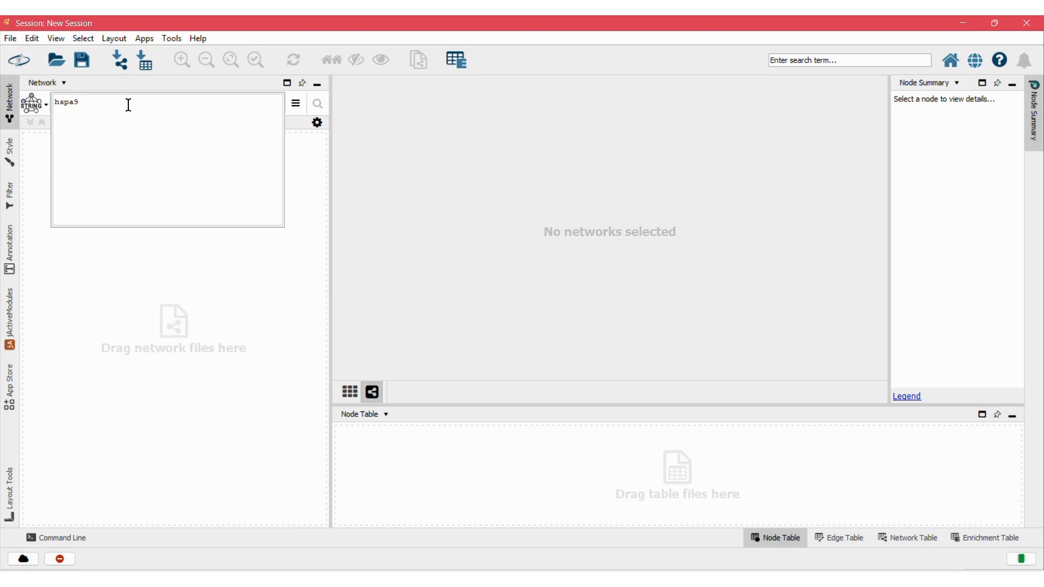
{"action": "left_click", "coordinate": [296, 104]}
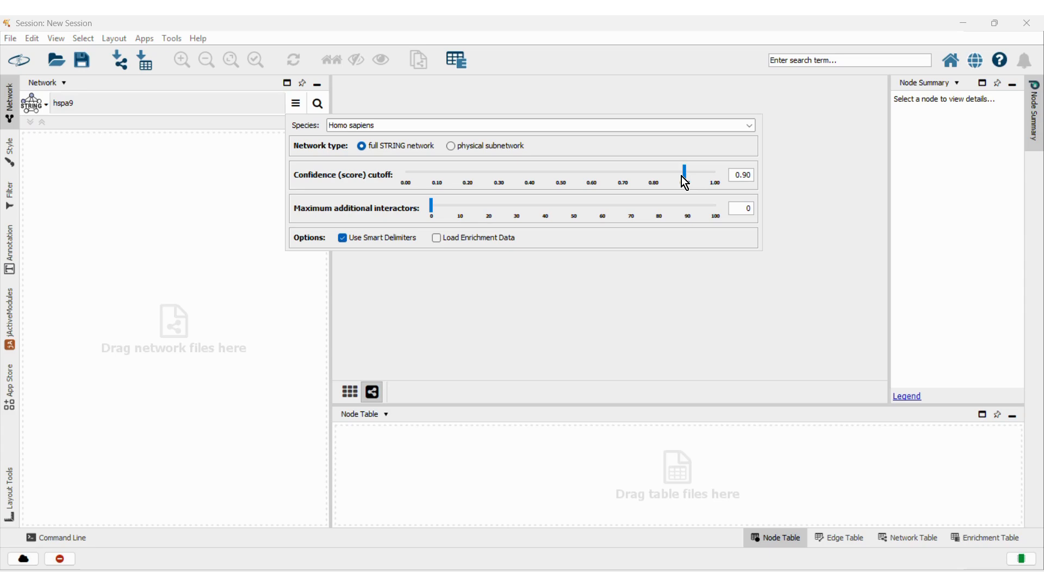
{"action": "left_click_drag", "start_coordinate": [432, 208], "coordinate": [736, 210]}
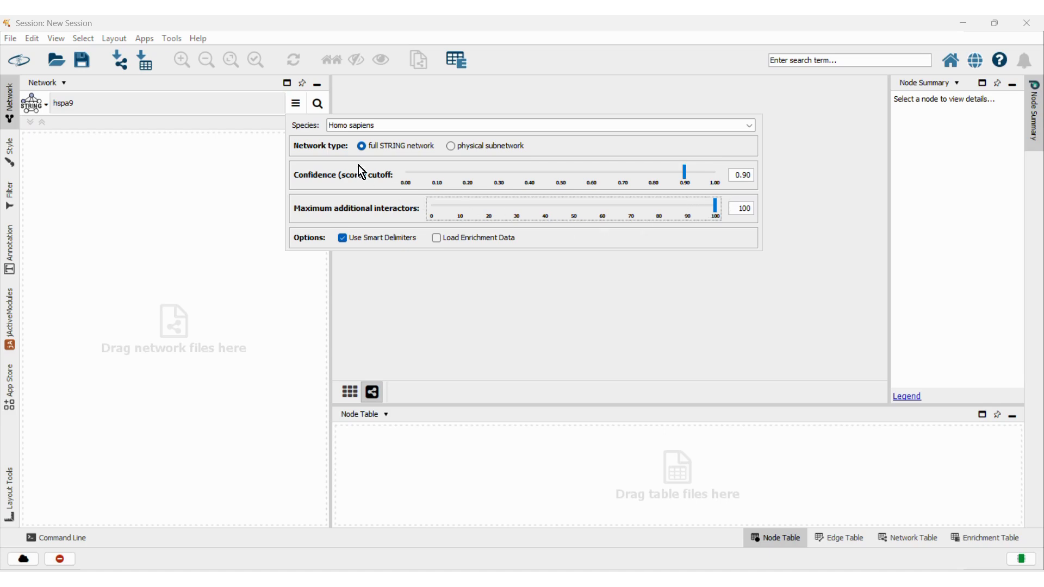
{"action": "left_click", "coordinate": [317, 104]}
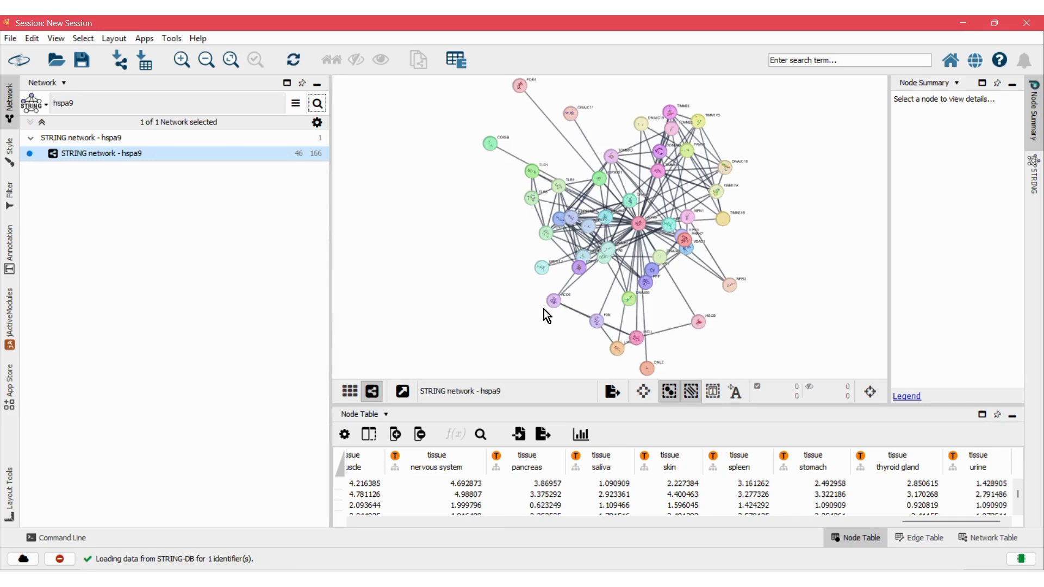
Select the central HSPA9 node and look through the edge, network and node style properties.
{"action": "left_click", "coordinate": [635, 225]}
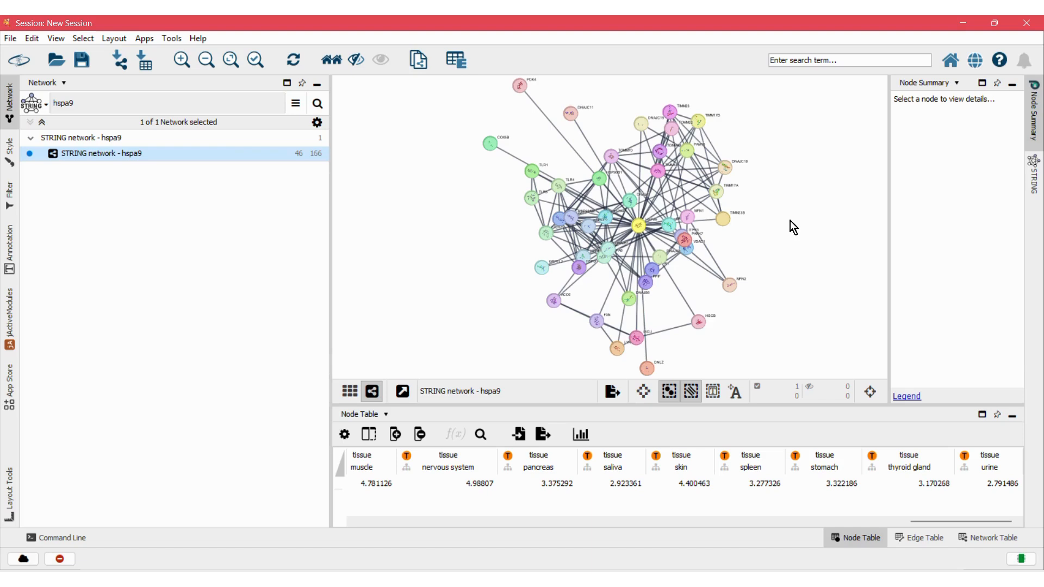
{"action": "scroll", "coordinate": [729, 212], "scroll_direction": "down", "scroll_amount": 1}
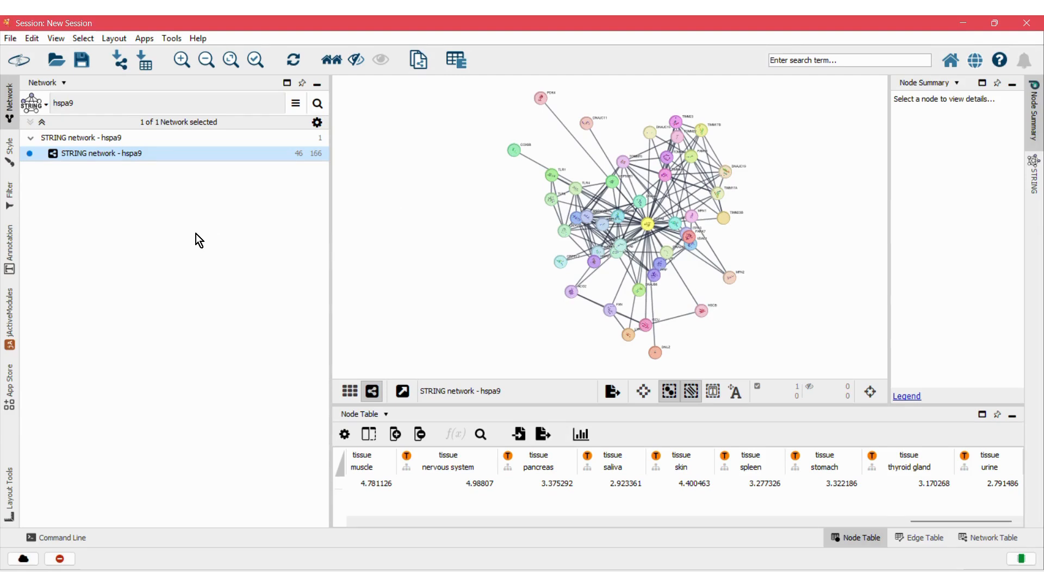
{"action": "left_click", "coordinate": [9, 153]}
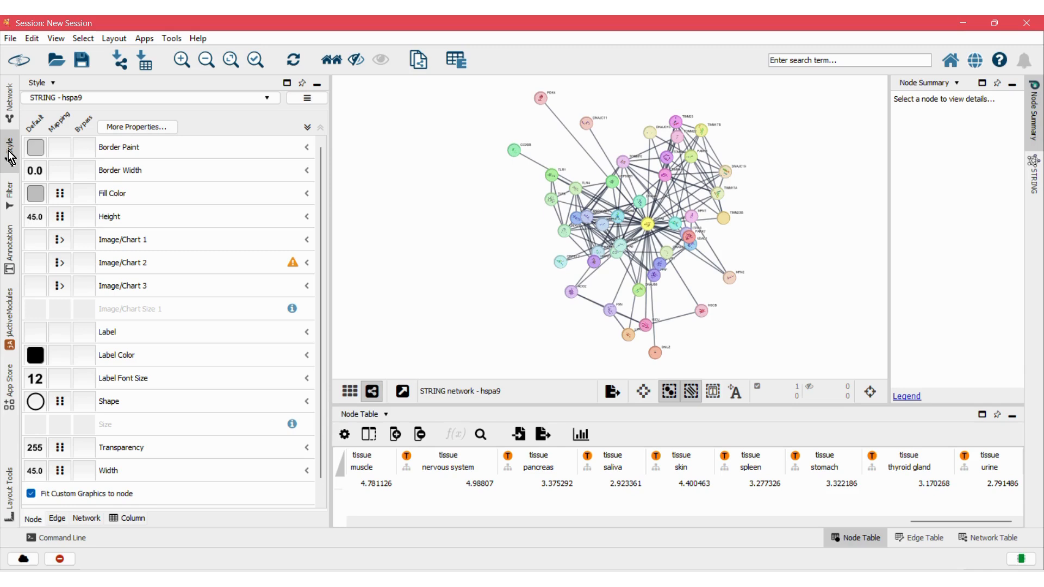
{"action": "left_click", "coordinate": [58, 523]}
{"action": "left_click", "coordinate": [88, 519]}
{"action": "left_click", "coordinate": [34, 518]}
Try selecting three outer nodes together on the network's upper-left side, and clear the selection.
{"action": "left_click", "coordinate": [514, 151]}
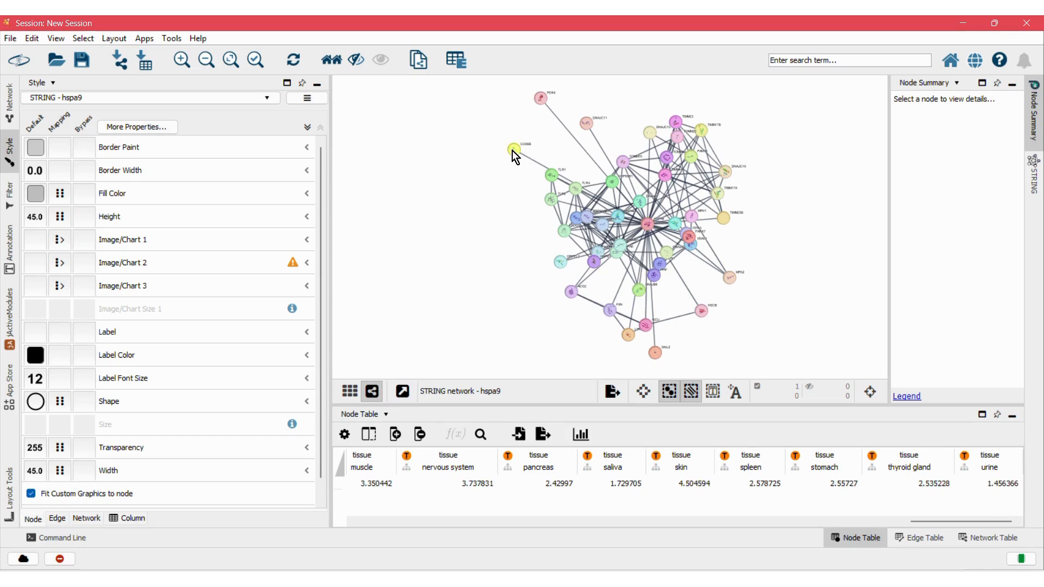
{"action": "left_click", "coordinate": [540, 101], "text": "shift"}
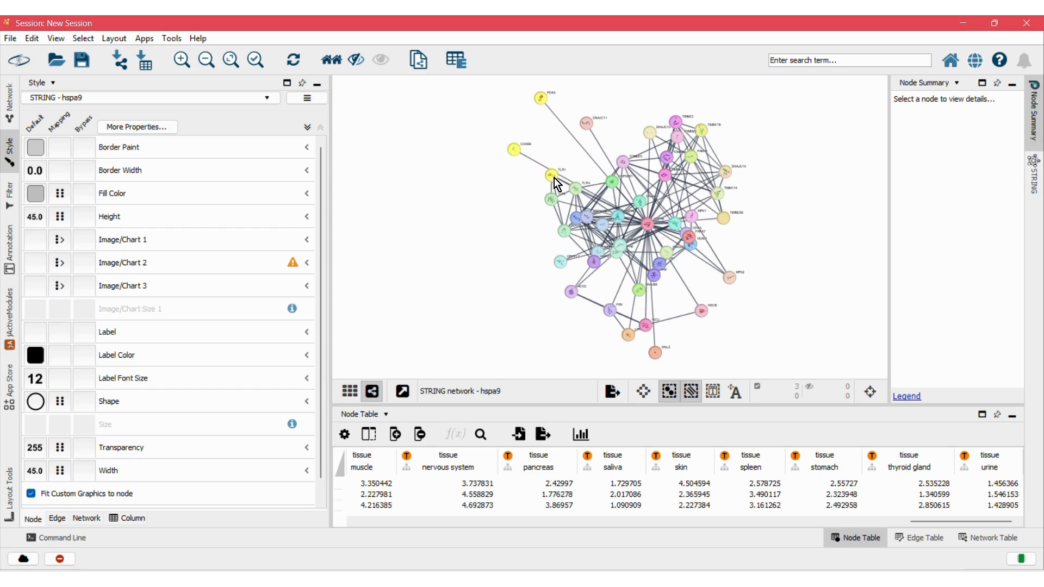
{"action": "left_click", "coordinate": [463, 284]}
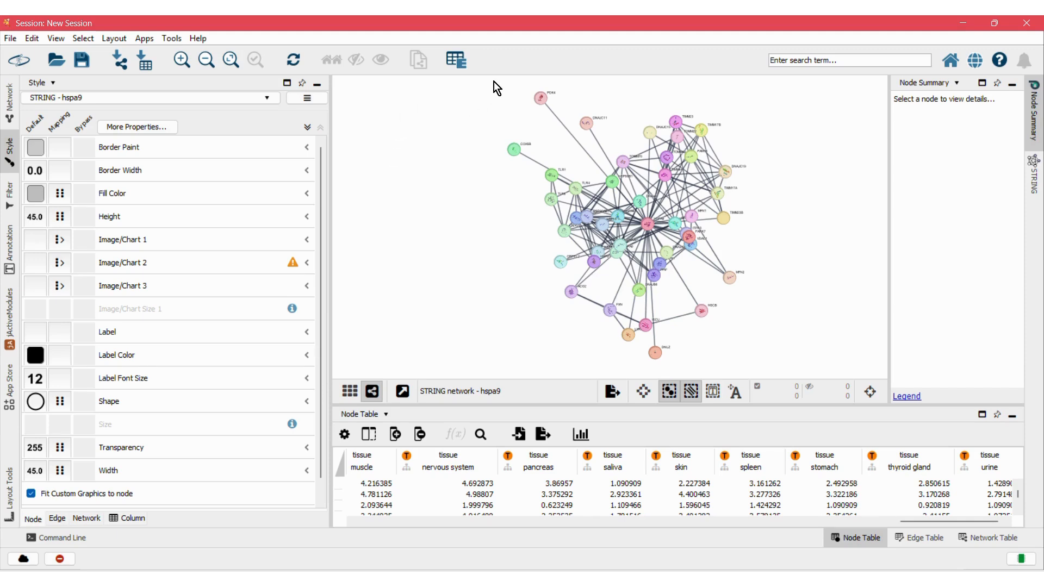
Select the whole network, override the nodes' fill color with a magenta from the ColorBrewer Sequential palette, and deselect everything.
{"action": "left_click_drag", "start_coordinate": [494, 81], "coordinate": [766, 365]}
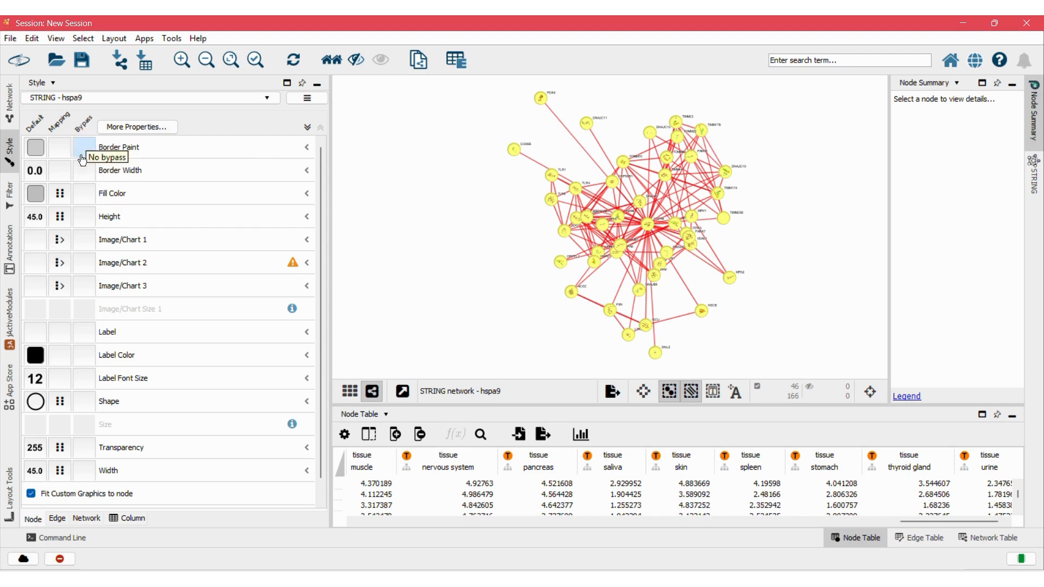
{"action": "left_click", "coordinate": [86, 202]}
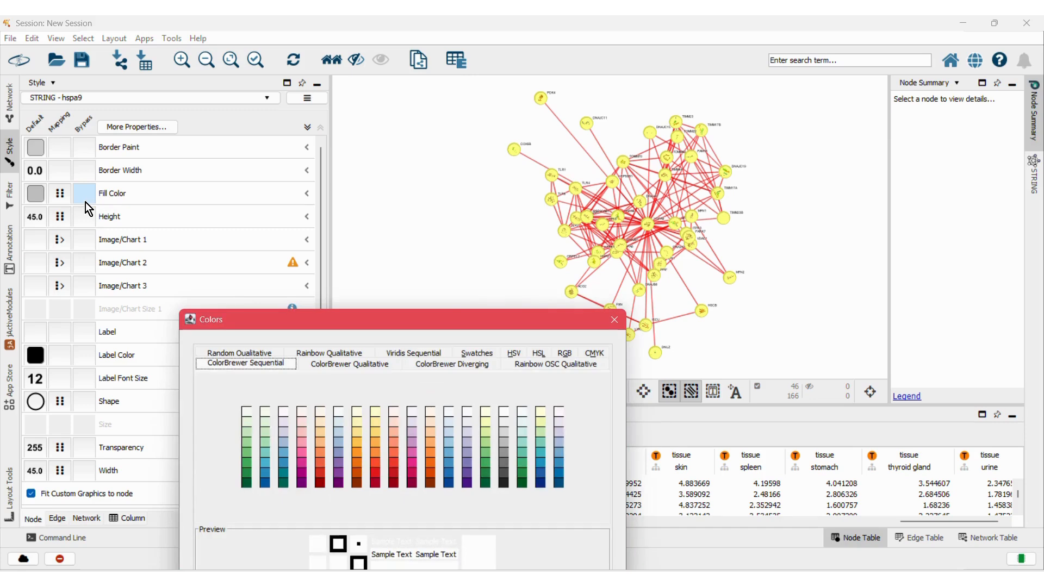
{"action": "left_click_drag", "start_coordinate": [367, 318], "coordinate": [347, 113]}
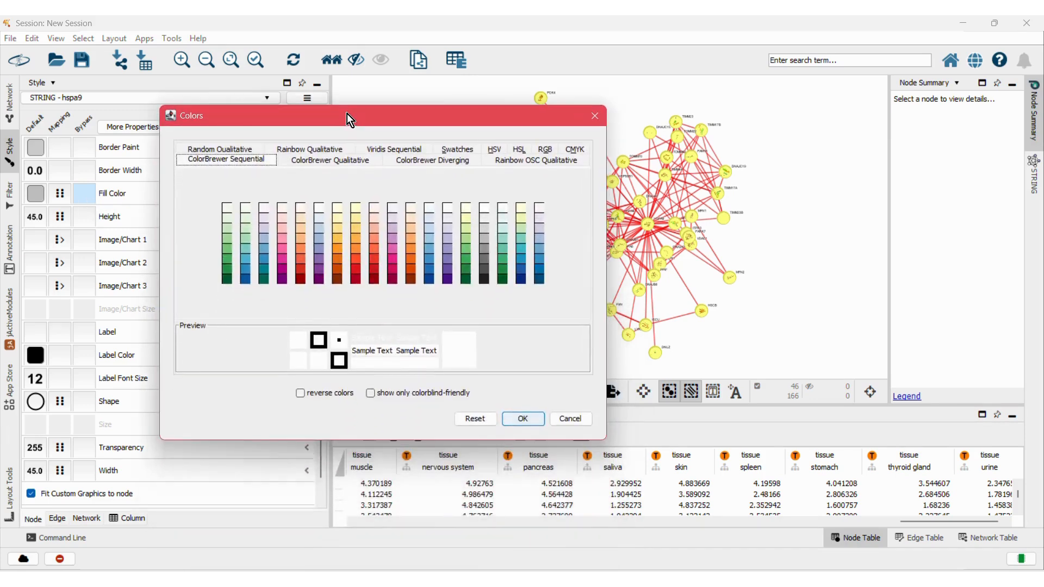
{"action": "left_click", "coordinate": [286, 260]}
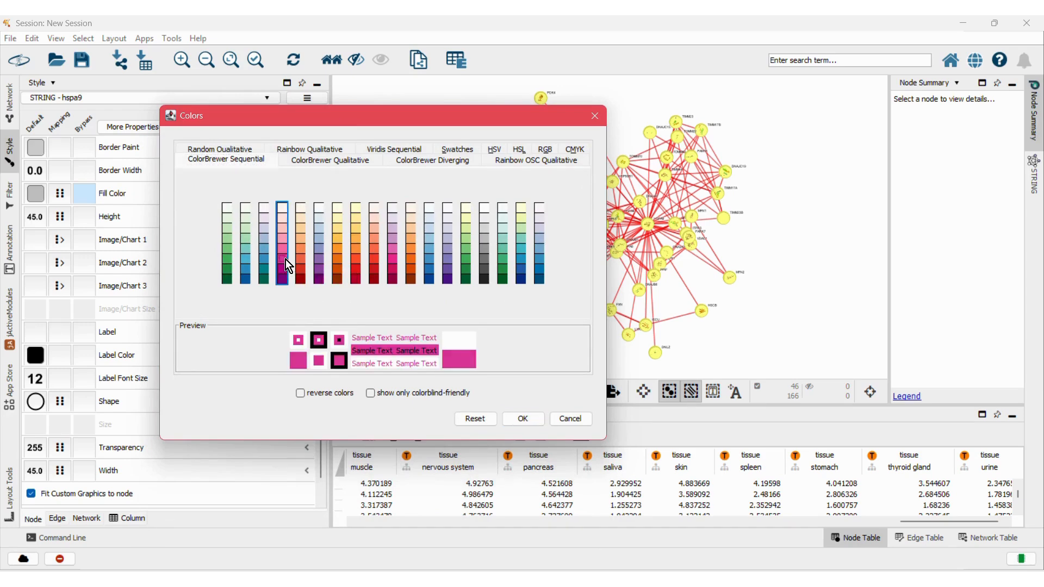
{"action": "left_click", "coordinate": [522, 418]}
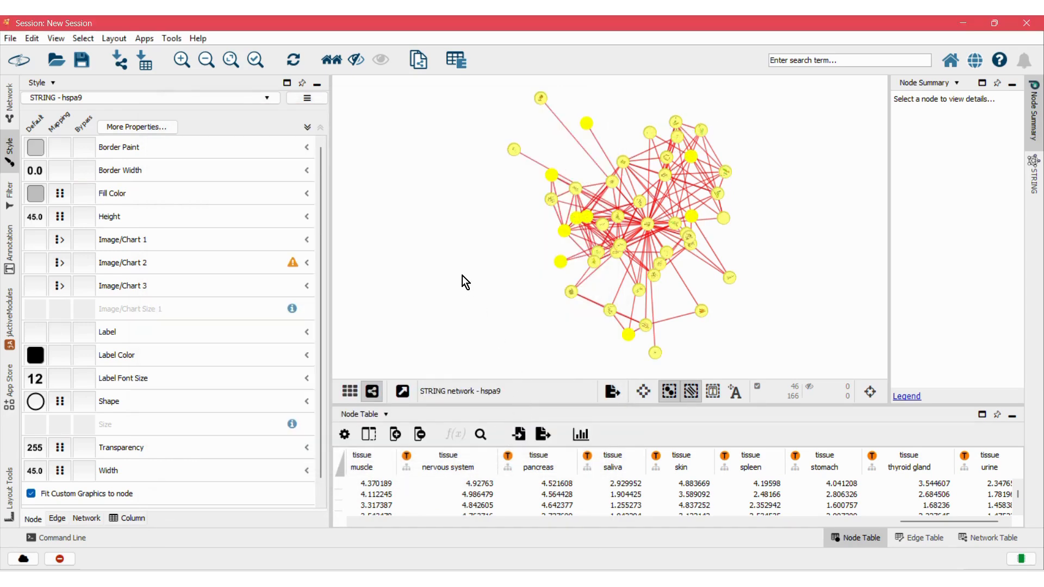
{"action": "left_click", "coordinate": [436, 241]}
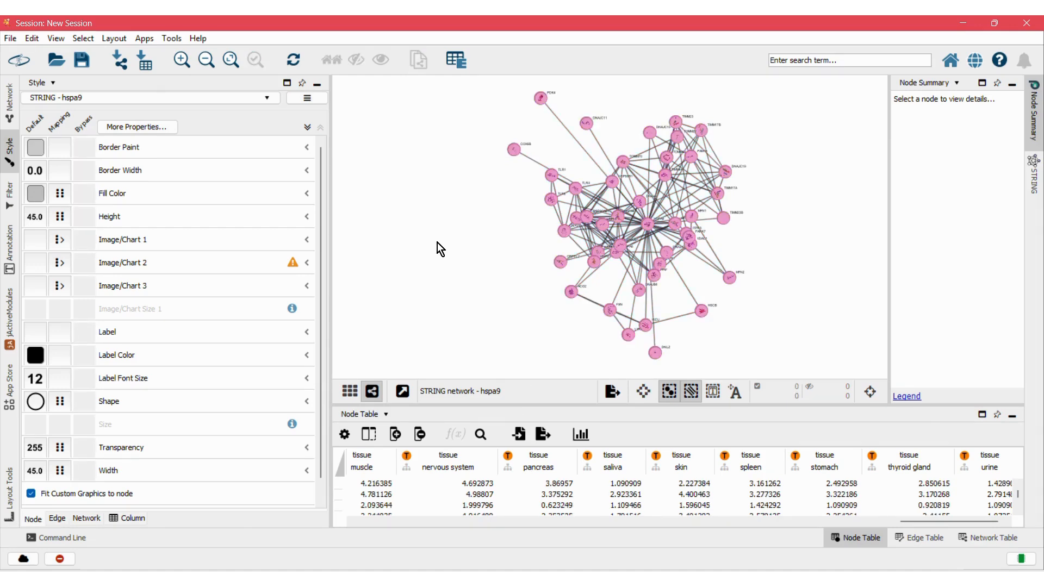
Show the edge style properties and briefly select a node in the network.
{"action": "left_click", "coordinate": [51, 522]}
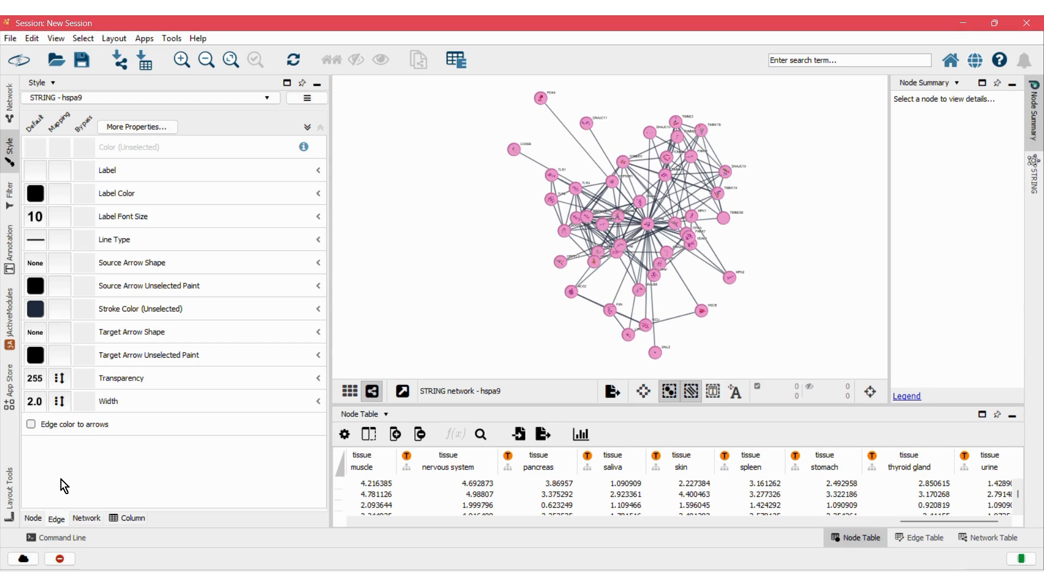
{"action": "left_click", "coordinate": [587, 217]}
{"action": "left_click", "coordinate": [487, 236]}
Apply the Prefuse Force Directed Layout to the network with (none) as the weighting attribute.
{"action": "left_click", "coordinate": [113, 39]}
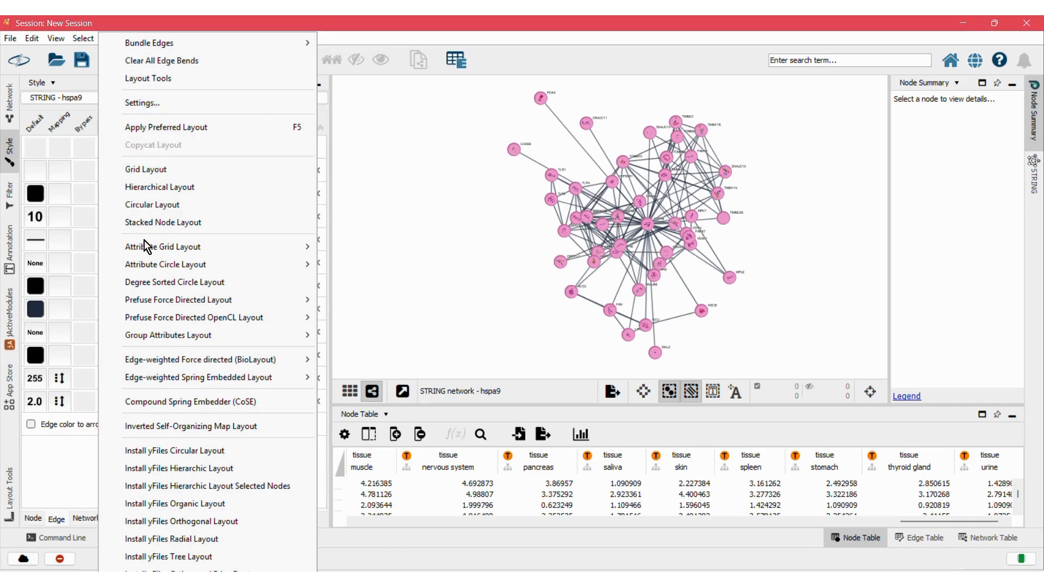
{"action": "mouse_move", "coordinate": [193, 305]}
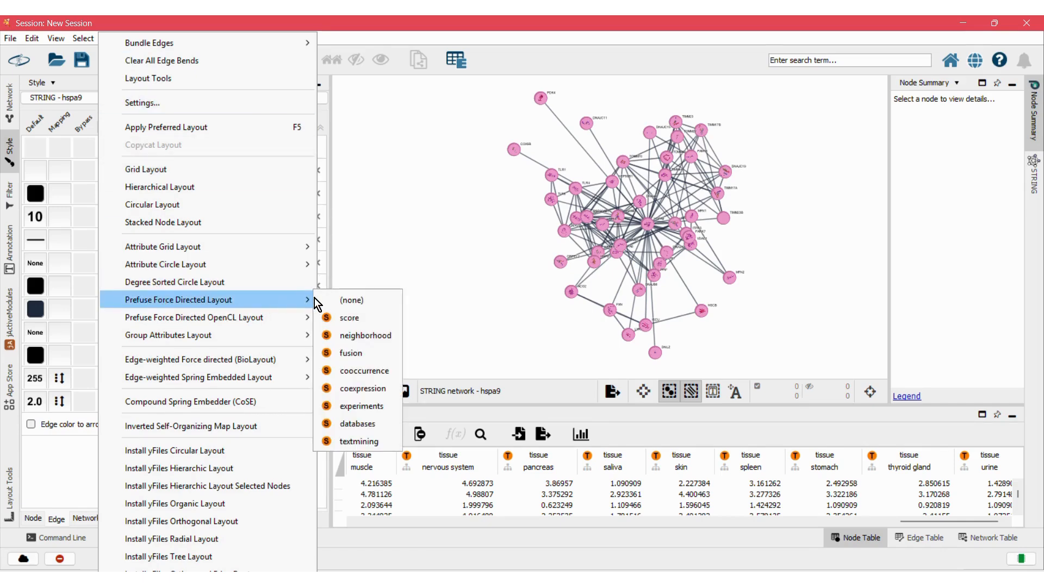
{"action": "left_click", "coordinate": [336, 299]}
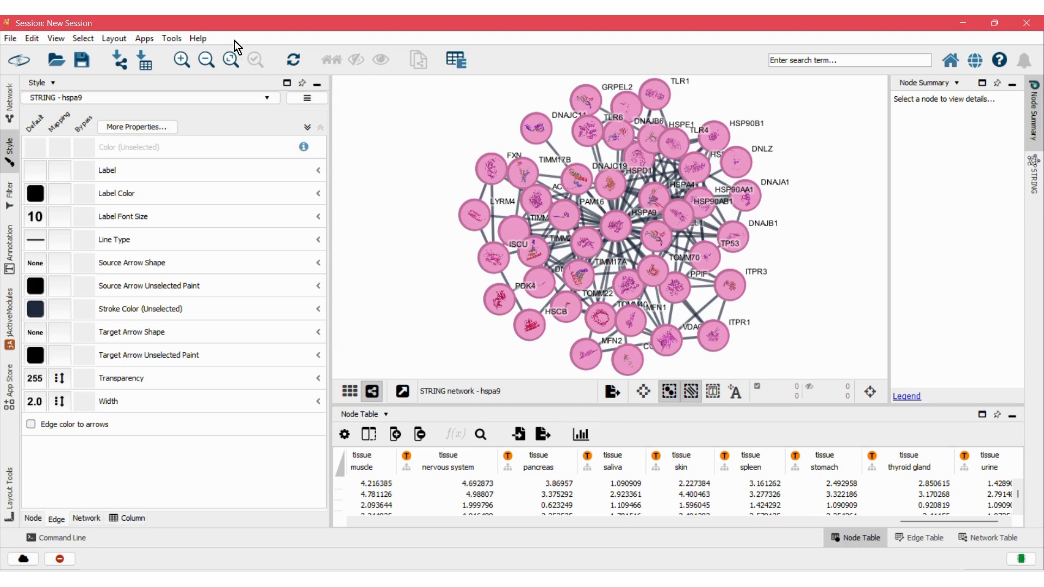
Run Analyze Network on the hspa9 network as an undirected graph.
{"action": "left_click", "coordinate": [173, 39]}
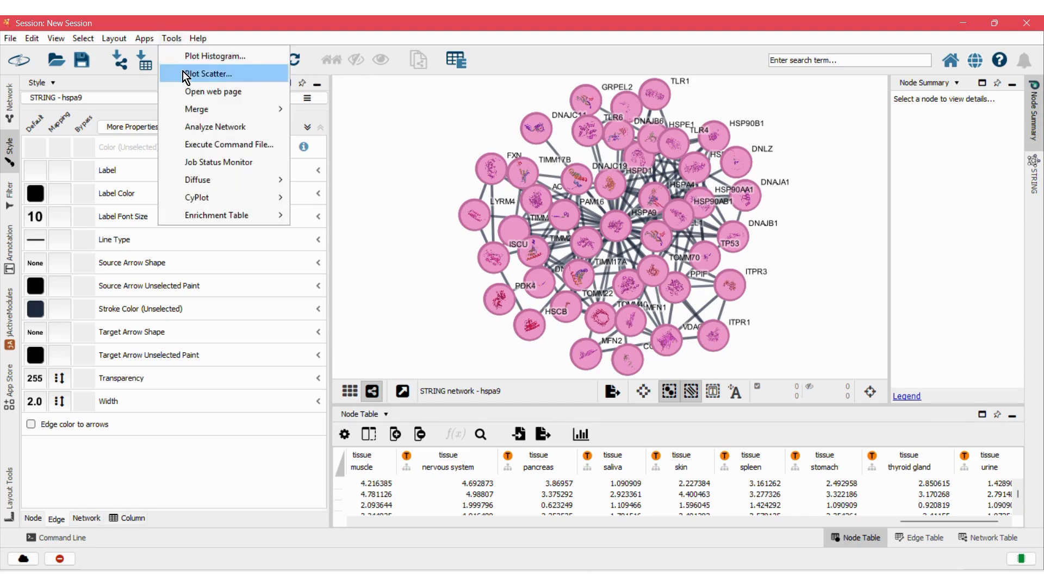
{"action": "left_click", "coordinate": [191, 127]}
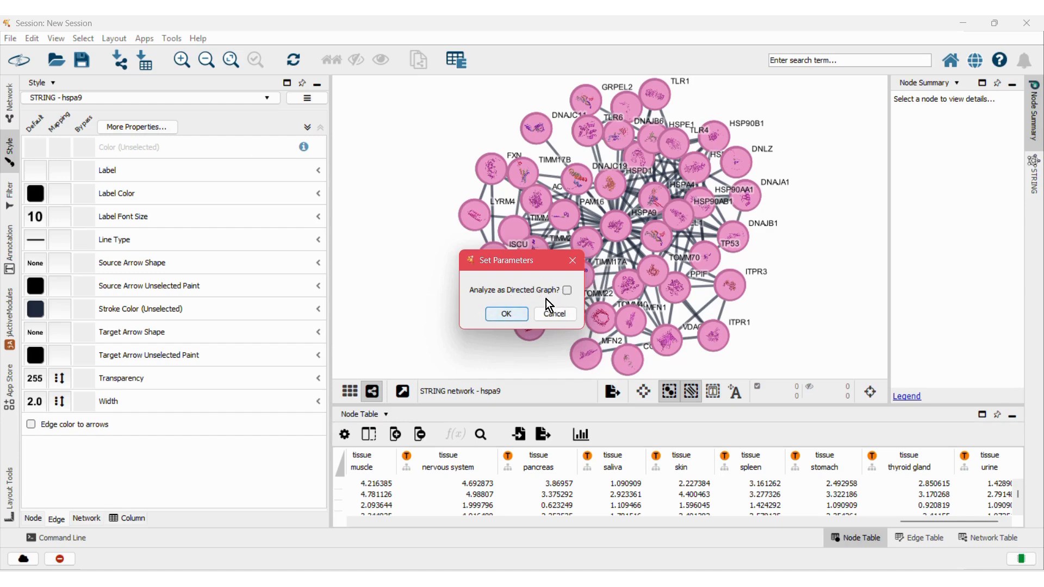
{"action": "left_click", "coordinate": [505, 316]}
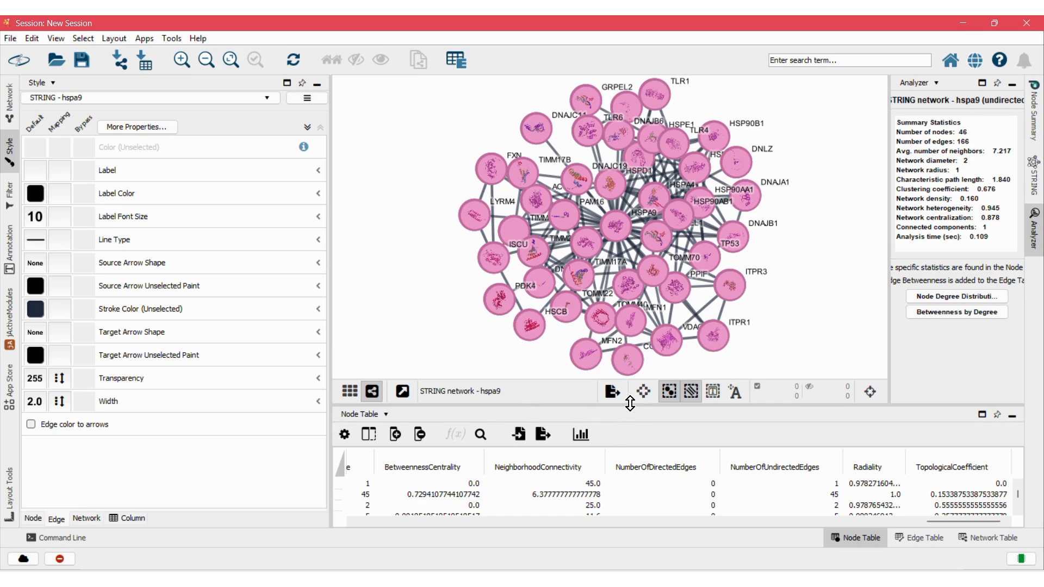
Enlarge the table area, examine the edge betweenness values and the node centrality columns, and shrink the table area again.
{"action": "left_click_drag", "start_coordinate": [629, 404], "coordinate": [642, 296]}
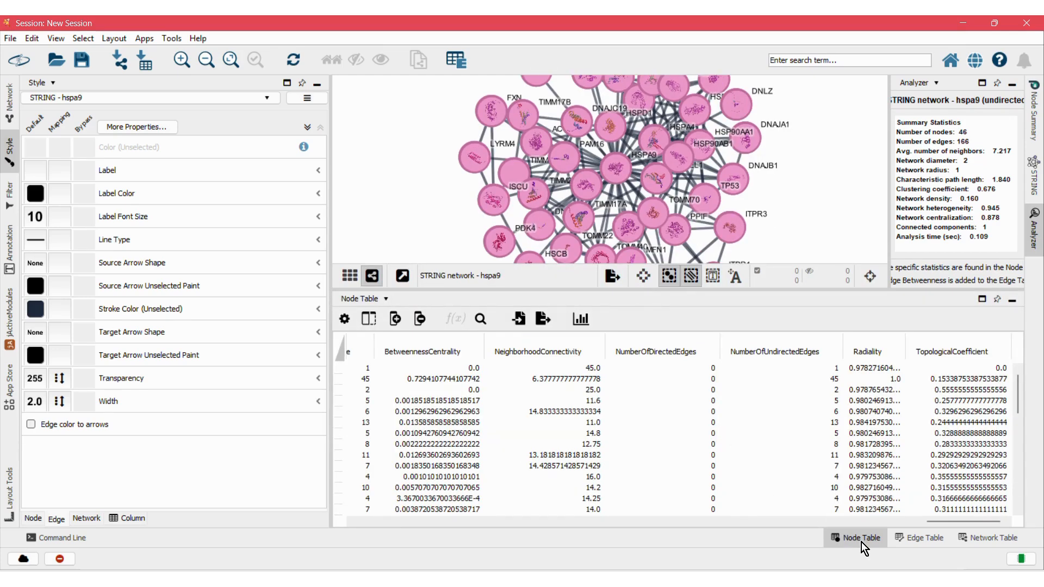
{"action": "left_click", "coordinate": [925, 538]}
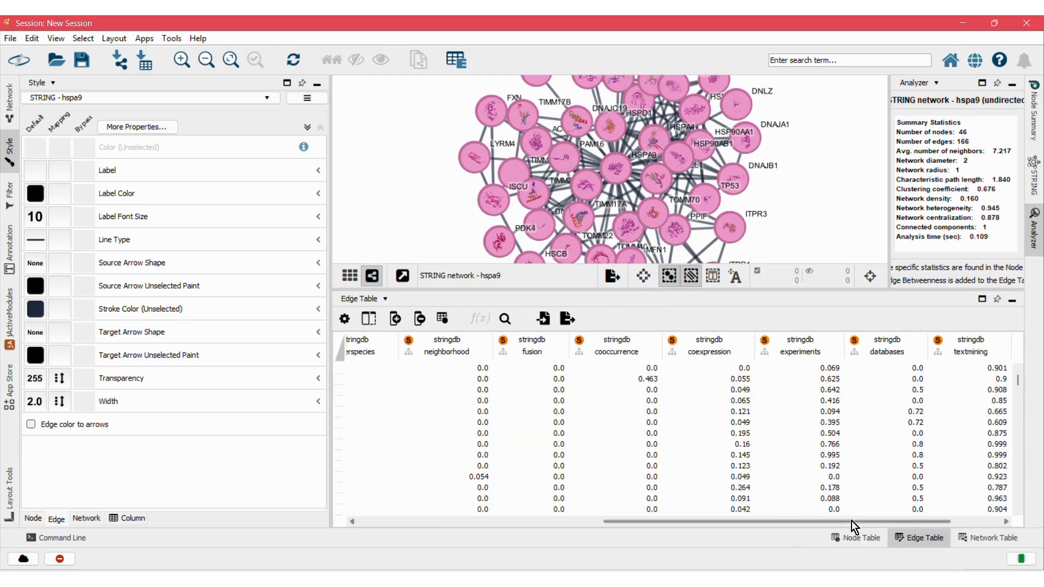
{"action": "left_click_drag", "start_coordinate": [879, 520], "coordinate": [945, 509]}
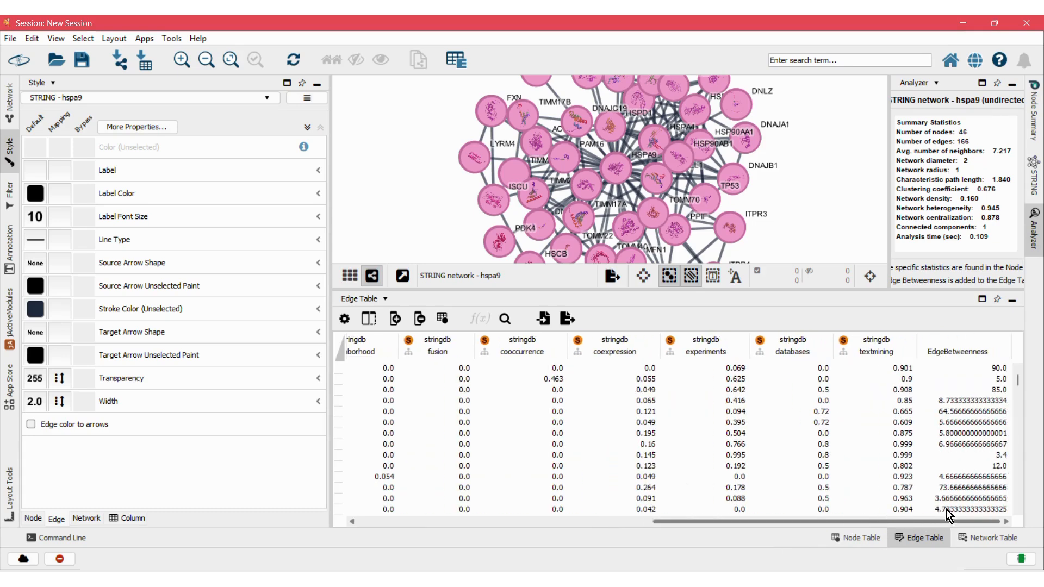
{"action": "left_click", "coordinate": [844, 541]}
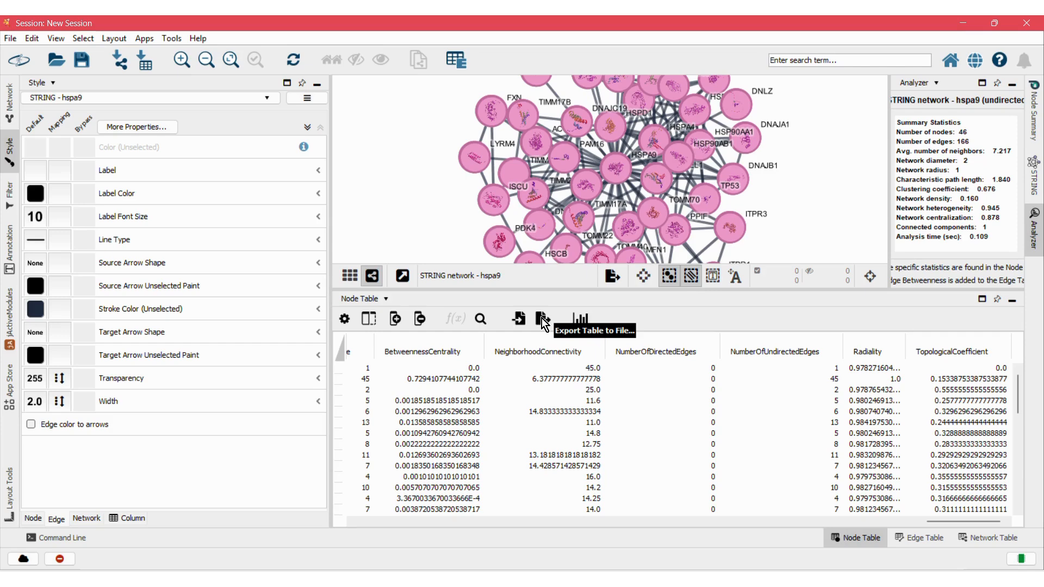
{"action": "left_click_drag", "start_coordinate": [578, 288], "coordinate": [566, 444]}
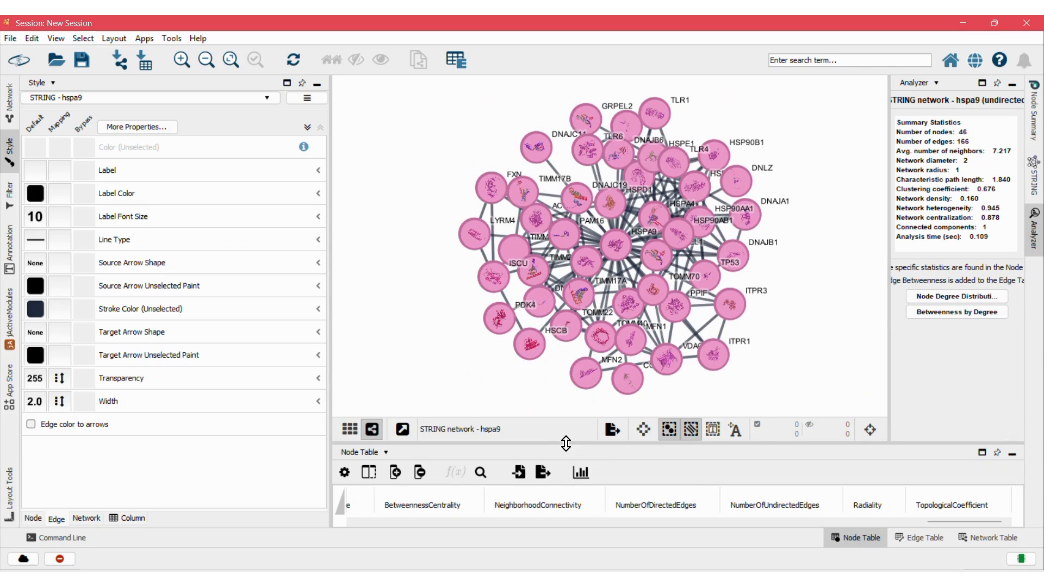